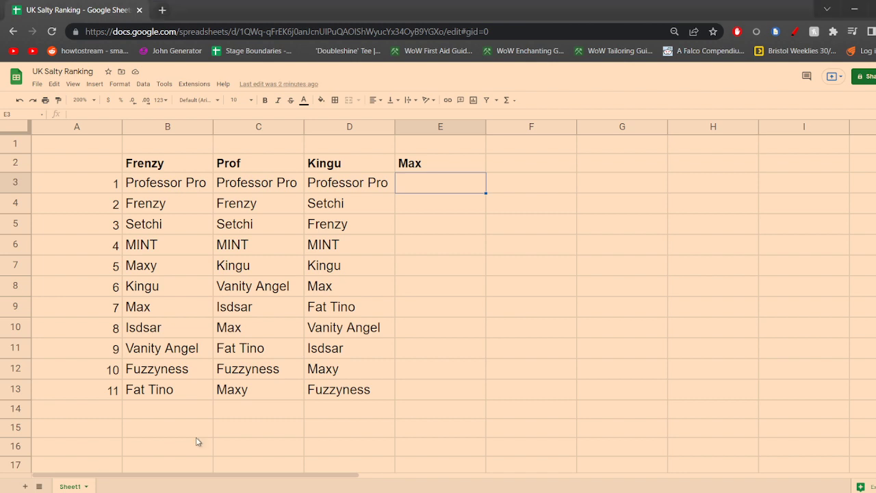
Enter Setchi at rank 3 and Mint at rank 4 in the Max column.
click(422, 232)
text(Setchi)
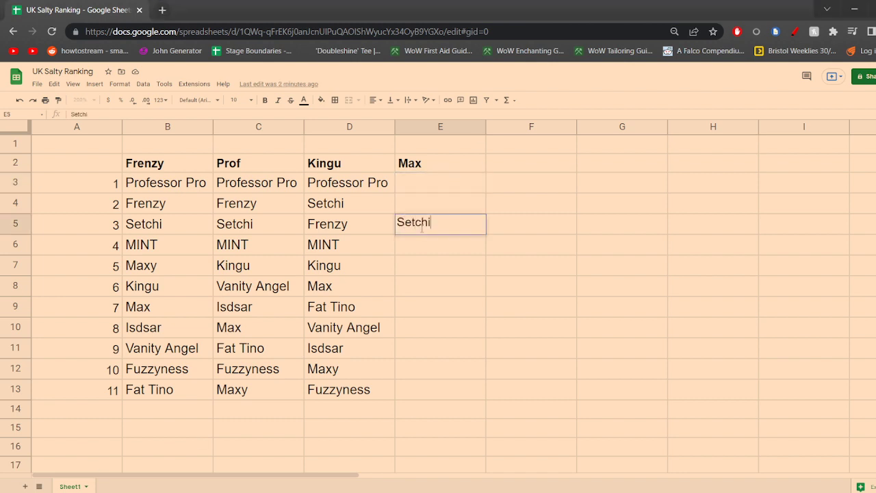
key(Return)
text(Mint)
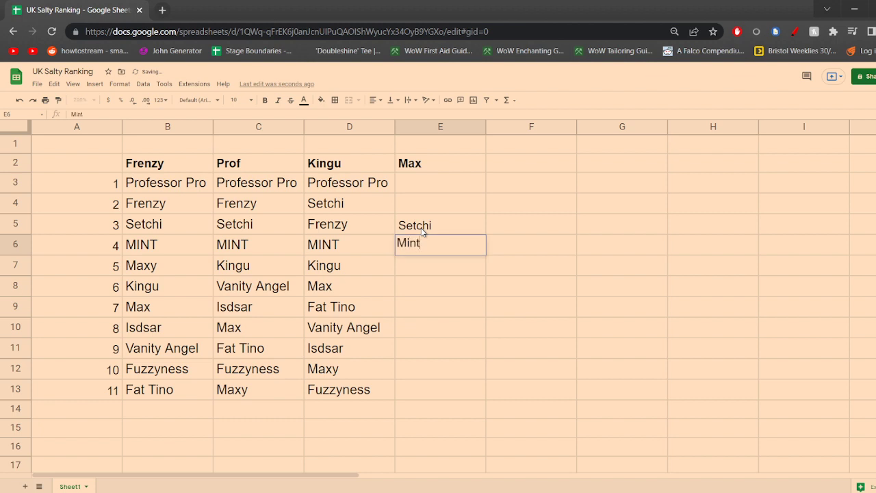
Fill ranks 1 and 2 of the Max column with Professor Pro and Frenzy.
key(Up)
key(Up)
key(Up)
text(Prof)
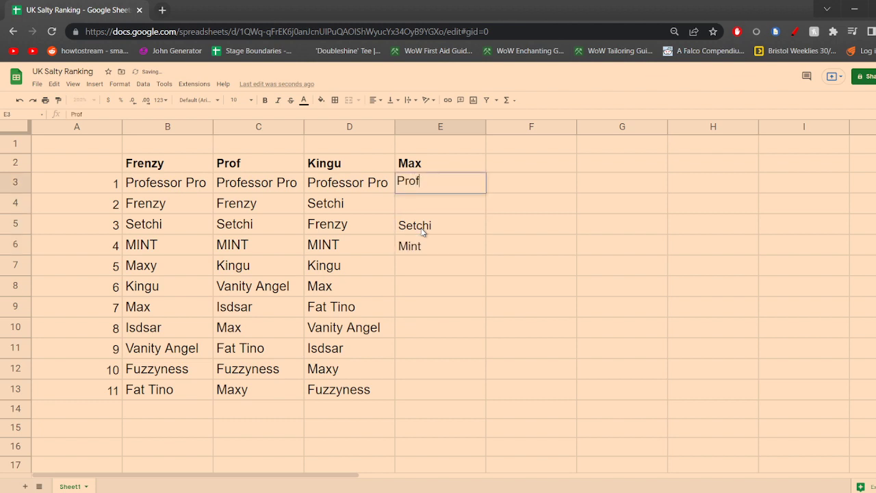
text(essor Pro)
key(Return)
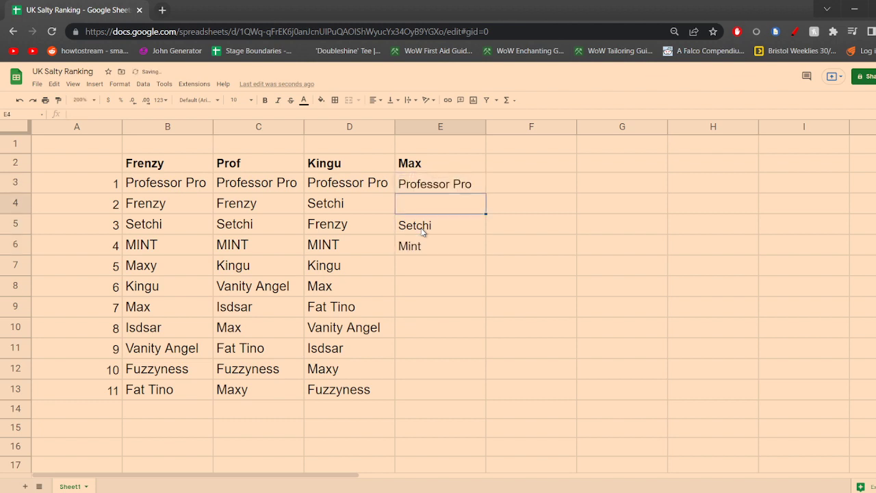
text(Frenzy)
key(Return)
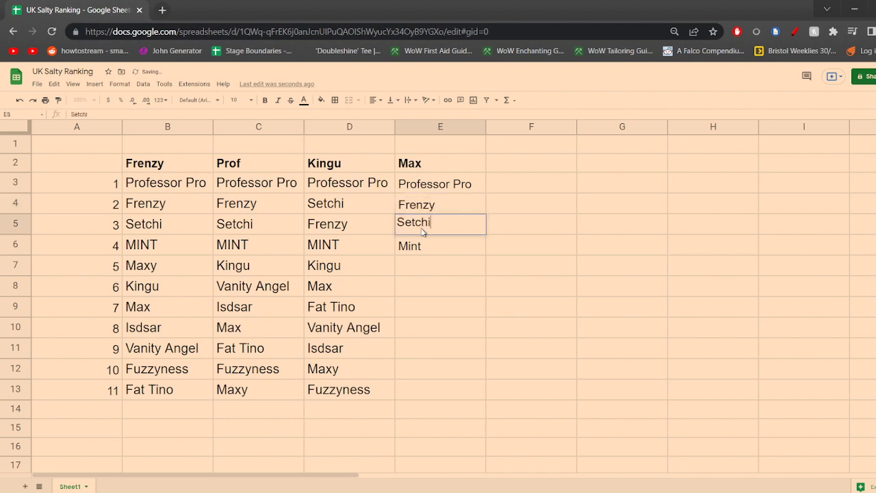
Enter Maxy at rank 5 and Kingu at rank 6 in the Max column.
key(Down)
key(Down)
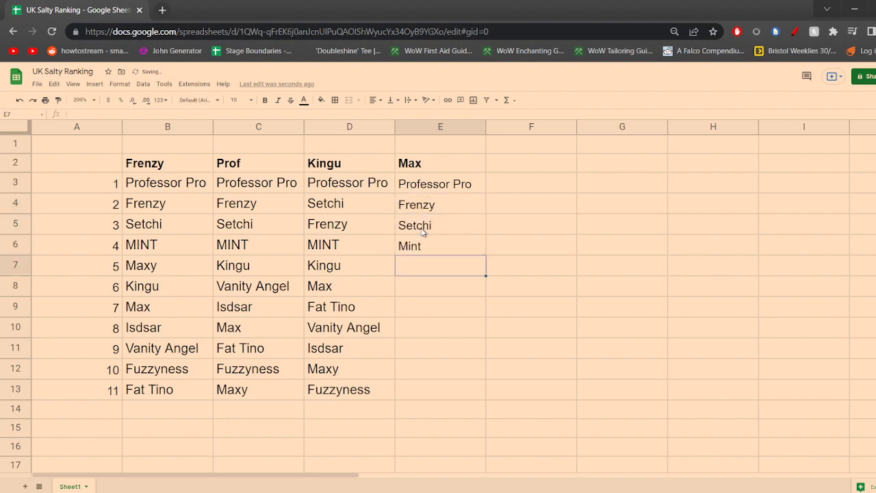
text(Maxy)
key(Return)
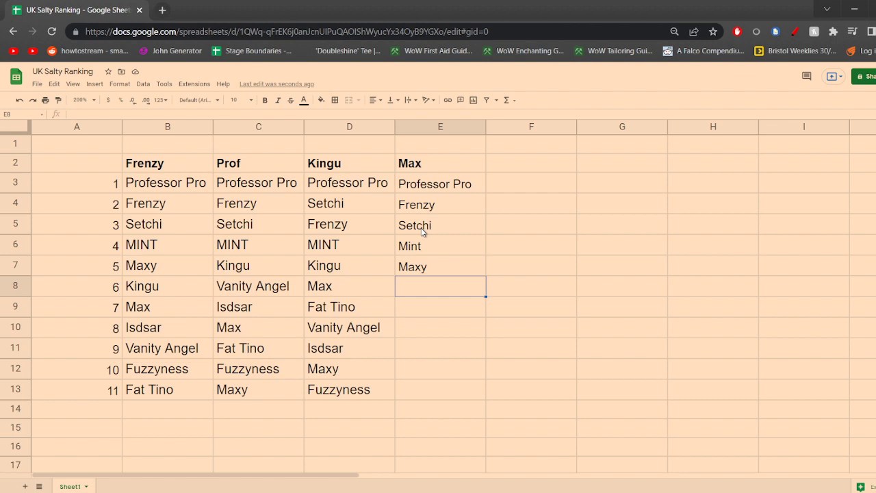
text(Kingu)
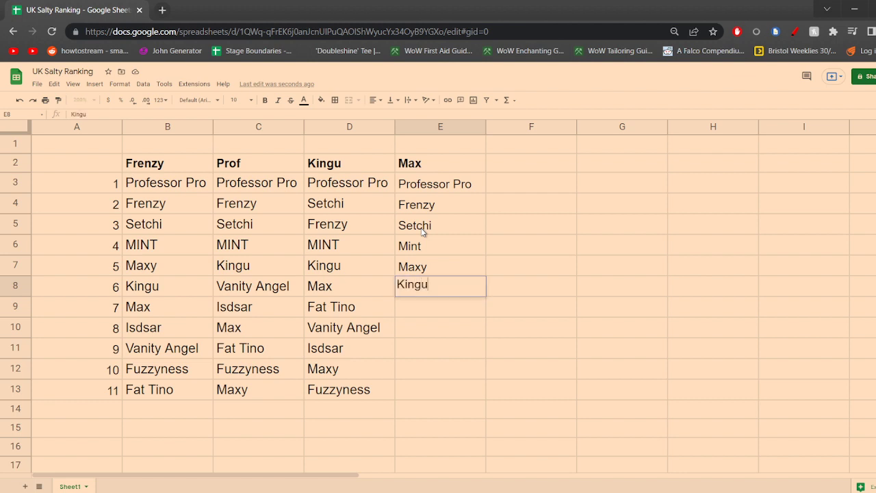
key(Return)
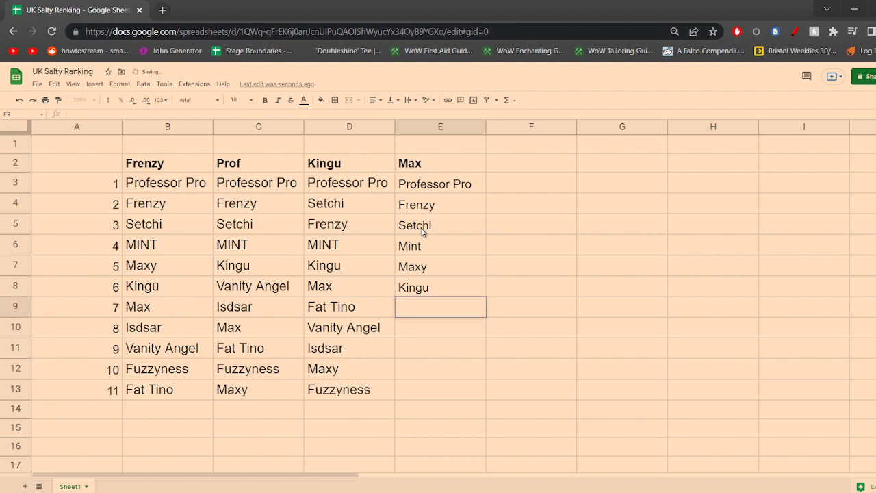
Enter Max at rank 7 and Isdsar at rank 8 in the Max column.
text(Max)
key(Return)
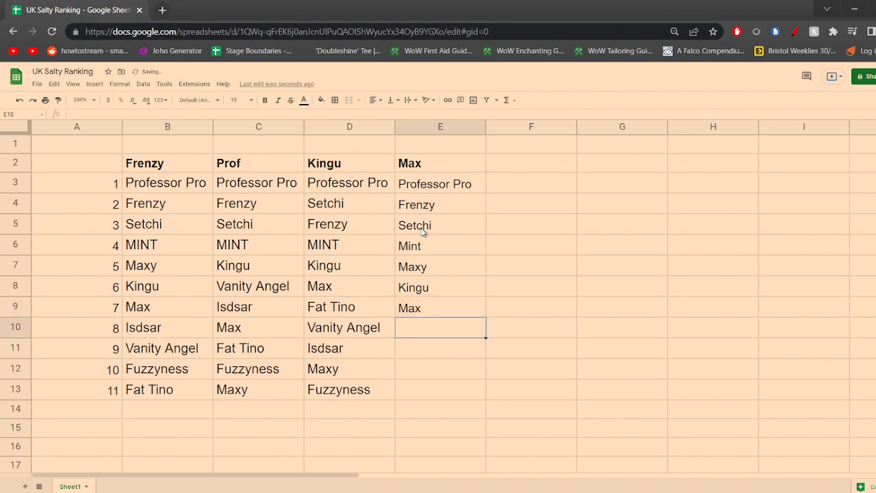
text(Isds)
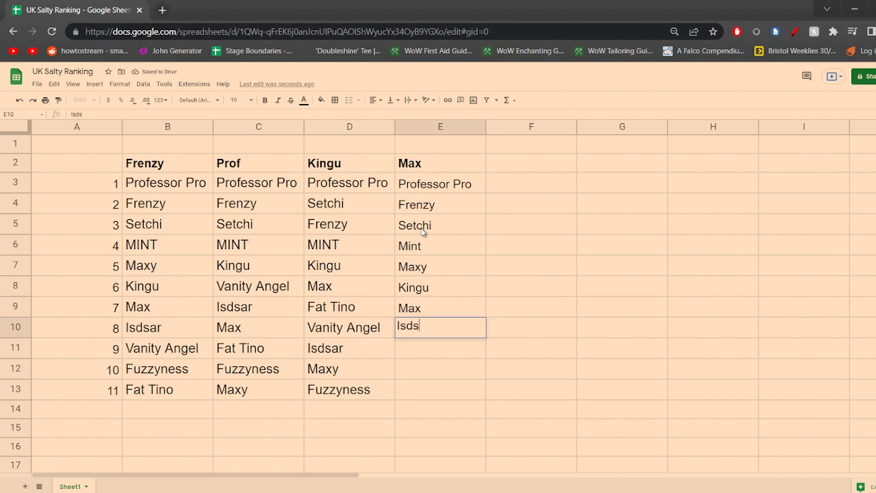
key(BackSpace)
text(sar)
key(Return)
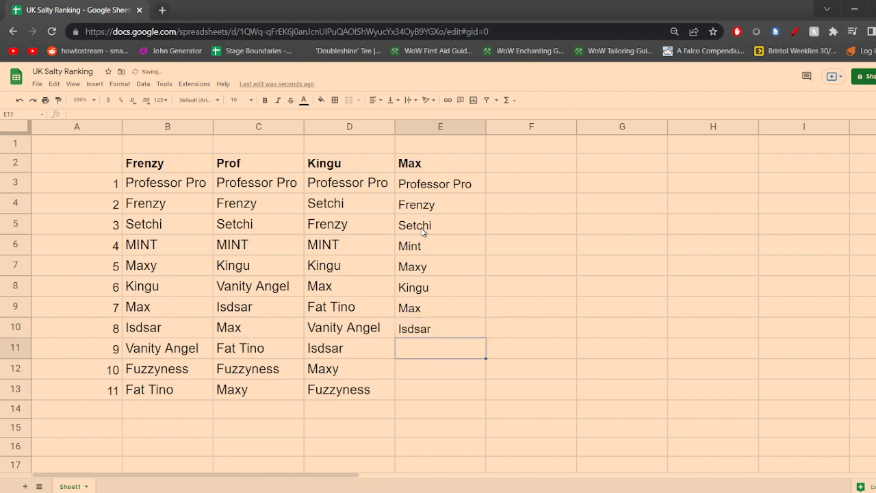
key(Down)
key(Down)
key(Up)
key(Up)
text(jfsdjf)
key(BackSpace)
key(BackSpace)
key(BackSpace)
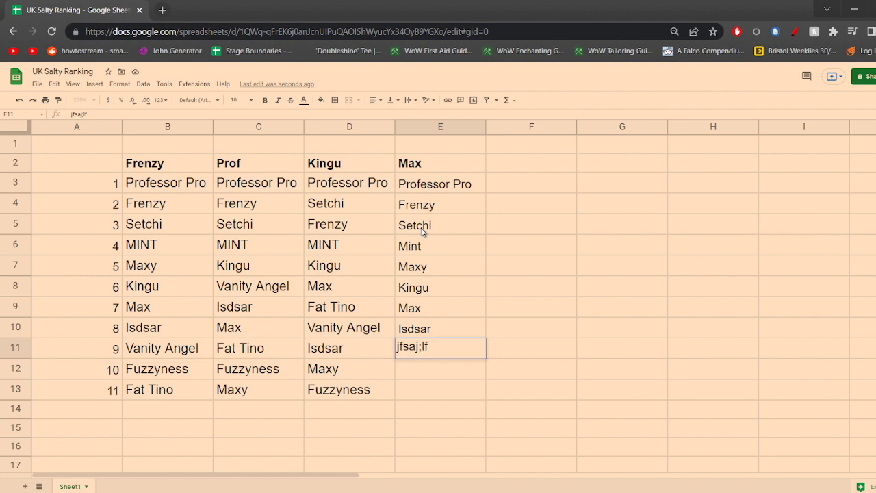
key(BackSpace)
key(BackSpace)
key(BackSpace)
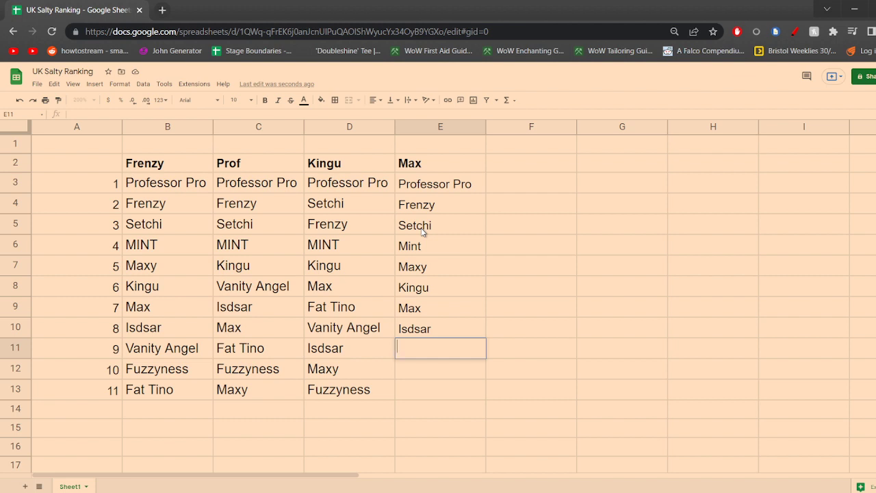
key(Left)
key(Down)
key(Down)
key(Down)
key(Right)
key(Right)
key(Up)
key(Up)
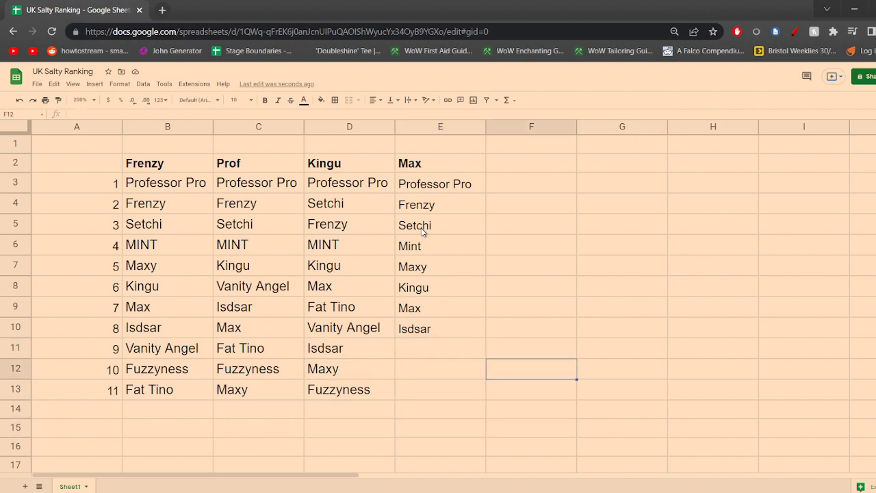
key(Left)
key(Left)
key(Left)
key(Up)
key(Up)
key(Right)
key(Down)
key(Right)
key(Right)
key(Down)
key(Down)
key(Down)
key(Left)
key(Left)
key(Up)
key(Up)
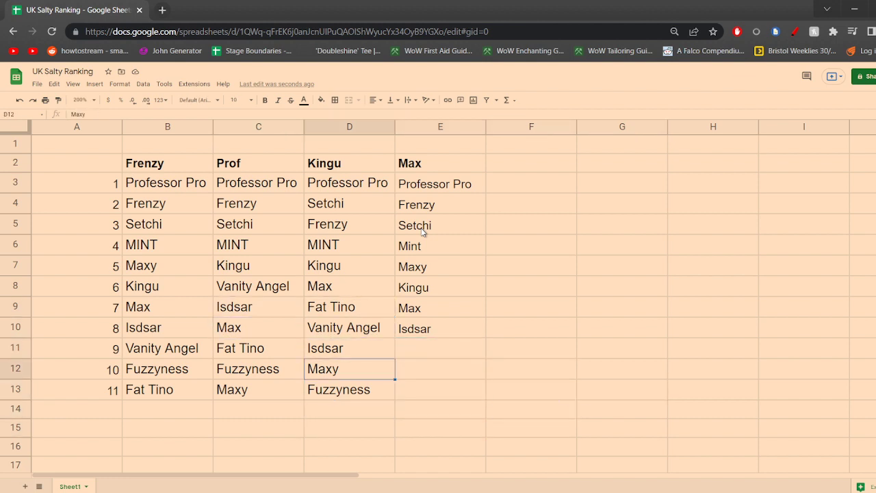
key(Up)
key(Right)
key(Down)
key(Up)
key(Down)
key(Up)
key(Down)
key(Down)
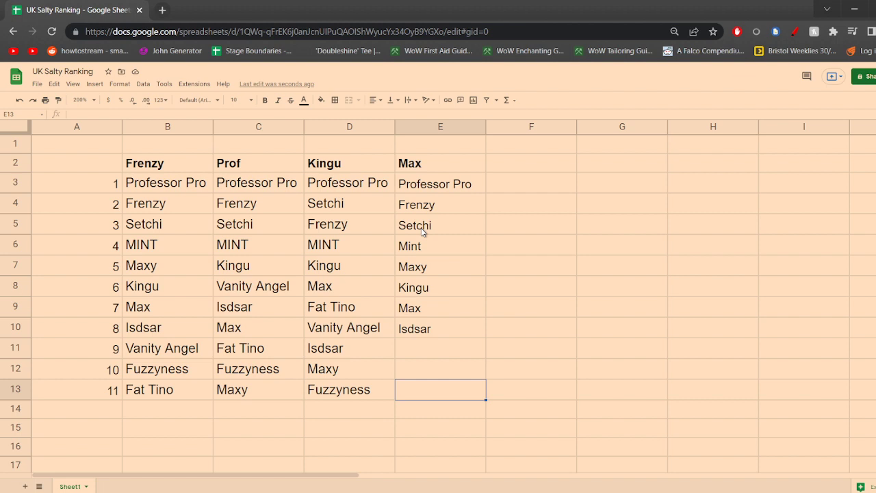
key(Up)
key(Up)
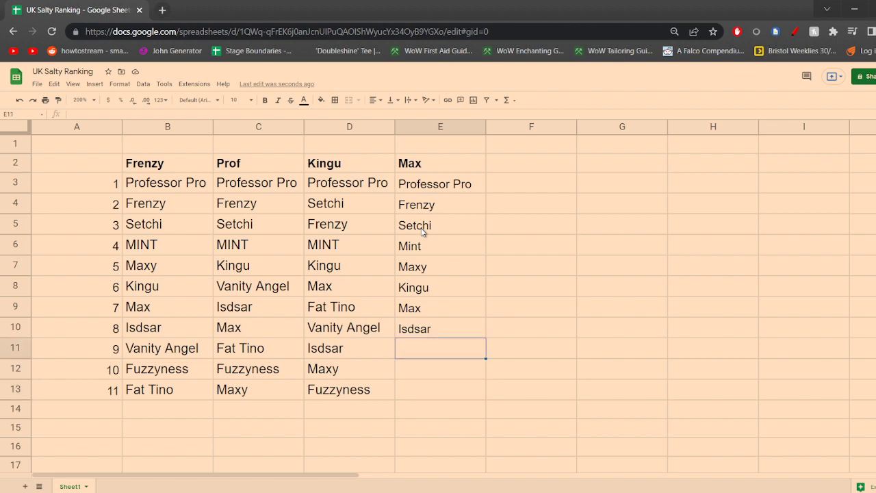
key(Up)
key(Up)
key(Up)
key(Up)
key(Up)
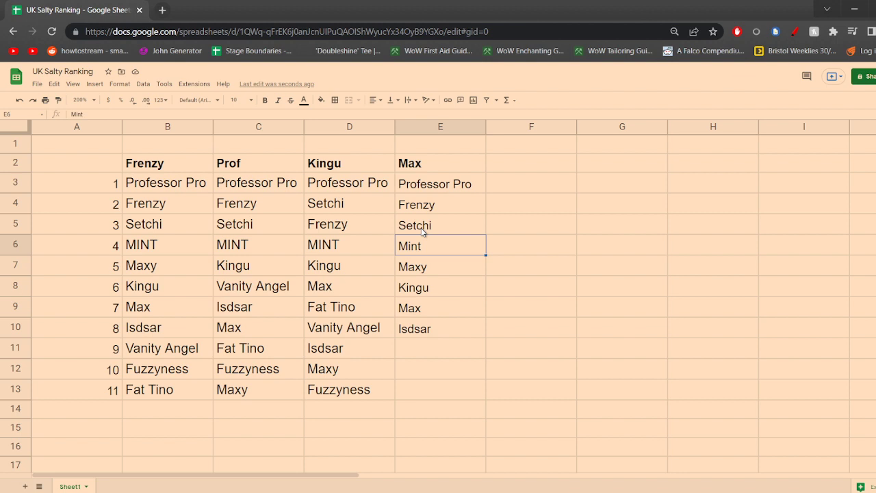
key(Down)
key(Down)
key(Down)
key(Down)
key(Down)
key(Down)
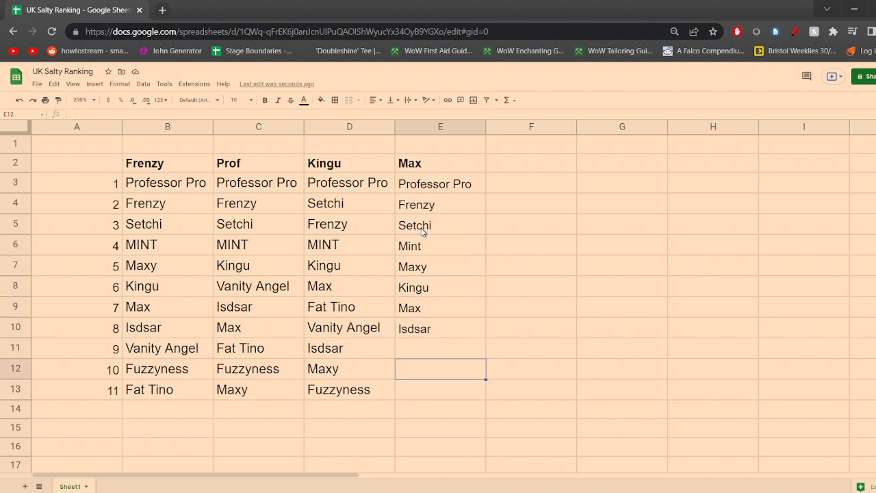
Enter Vanity Angel at rank 9 in the Max column.
key(Up)
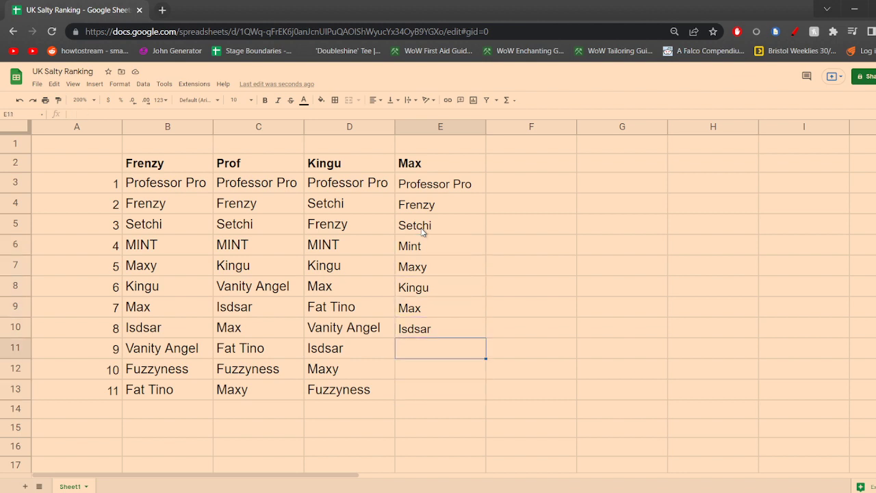
text(Vanity An)
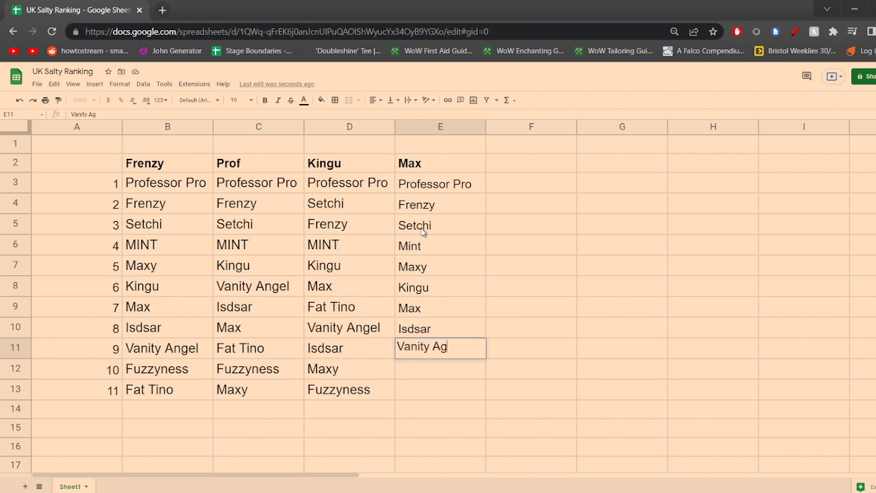
text(gel)
key(Return)
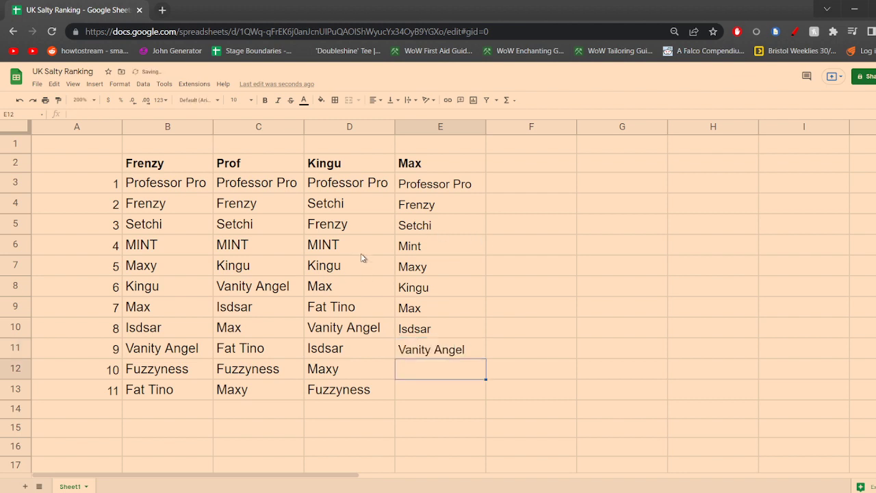
Set the font size of the Max column's ranking cells E3:E13 to 11.
drag(409, 185, 426, 332)
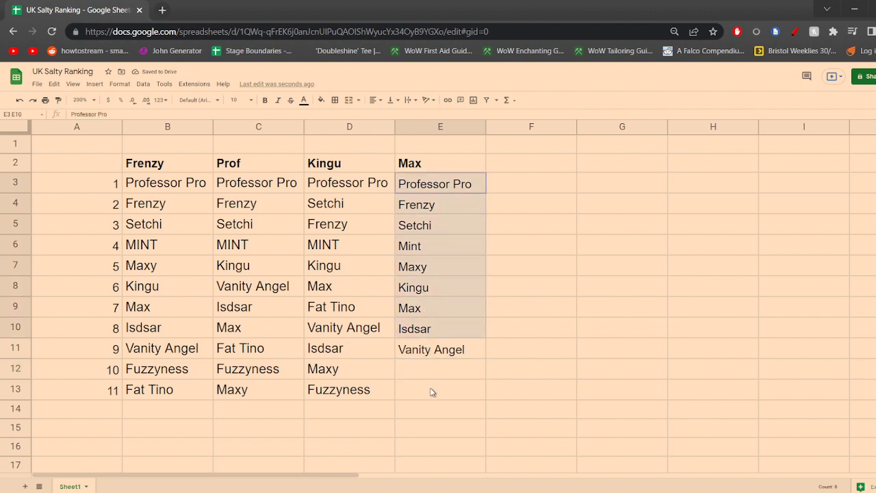
drag(431, 391, 432, 392)
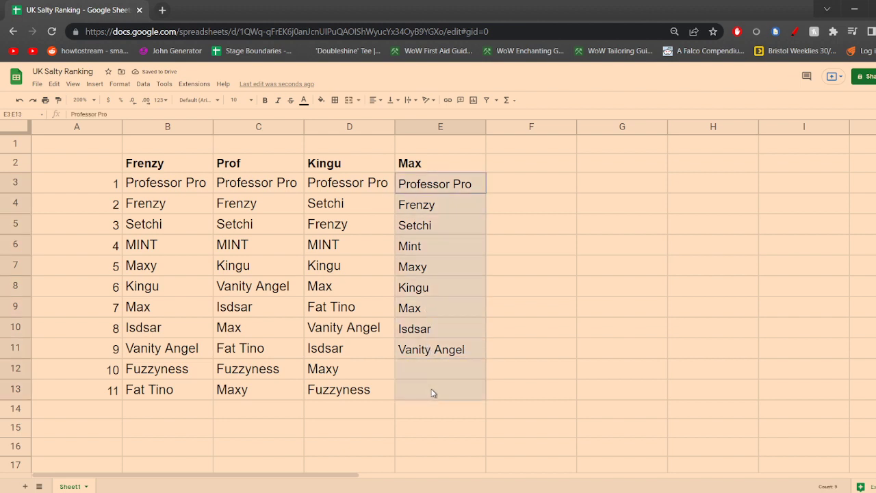
click(250, 100)
click(236, 190)
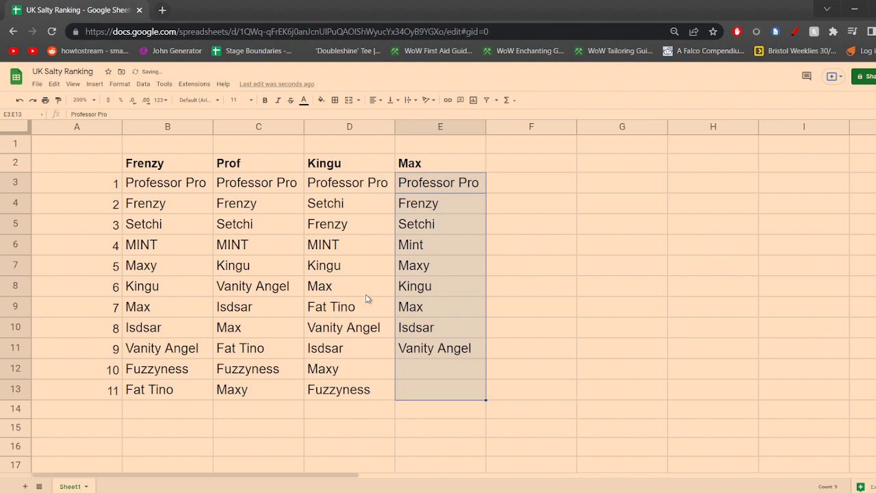
Complete the Max column with Fat Tino at rank 10 and Fuzzyness at rank 11.
click(442, 376)
text(Fat Tino)
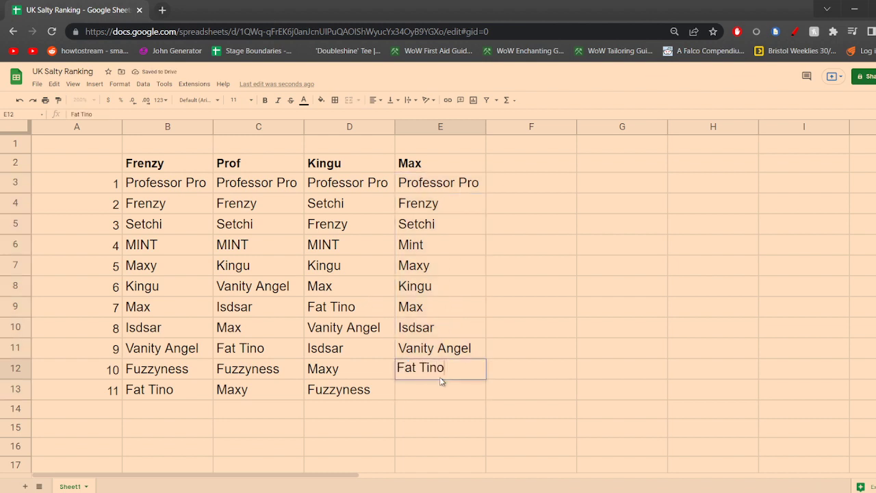
key(Return)
text(F)
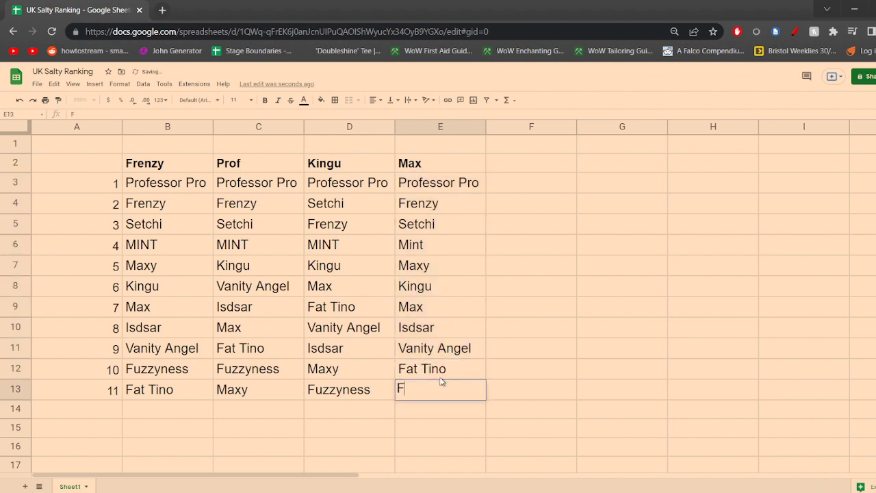
text(uzzyness)
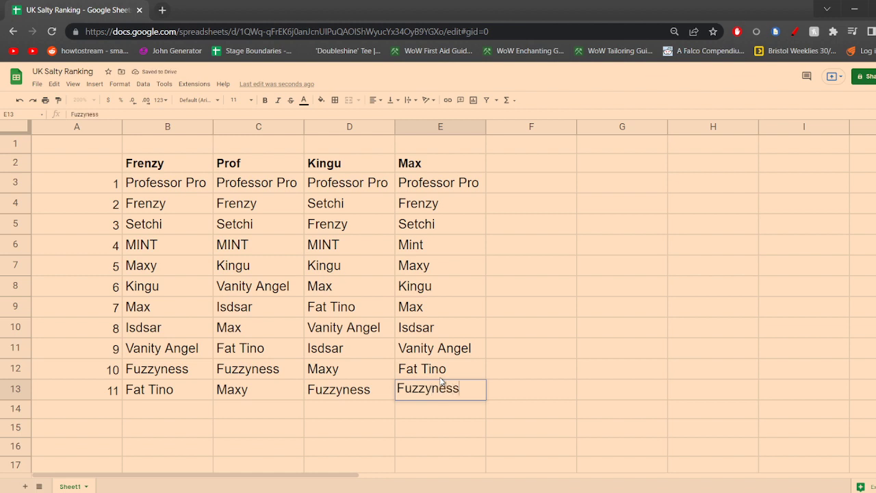
key(Return)
click(442, 381)
key(Left)
key(Up)
key(Up)
key(Right)
key(Right)
key(Up)
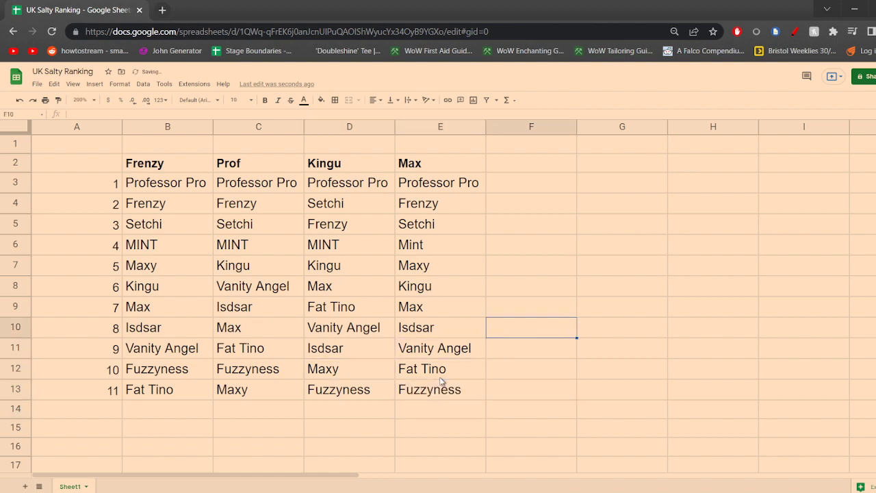
key(Right)
key(Left)
key(Right)
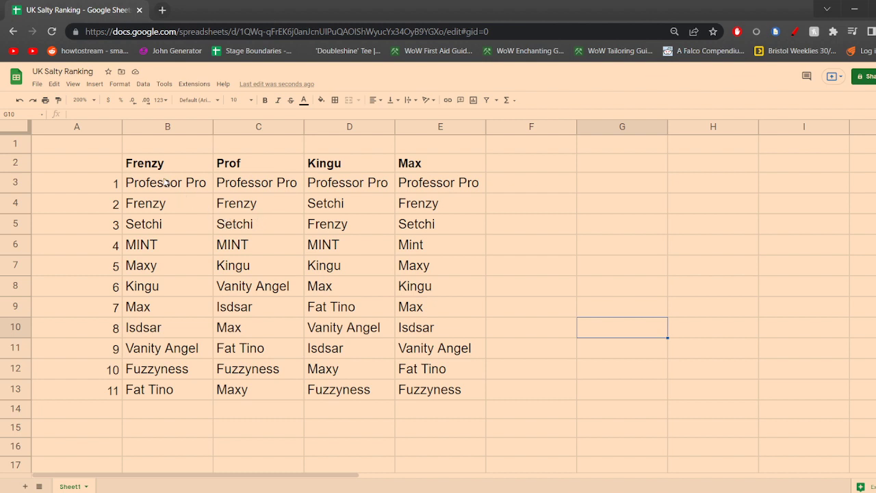
Compare ranks 1 to 4 and ranks 8 to 11 across the four ranking columns, including the Prof column's last entry.
drag(165, 181, 433, 245)
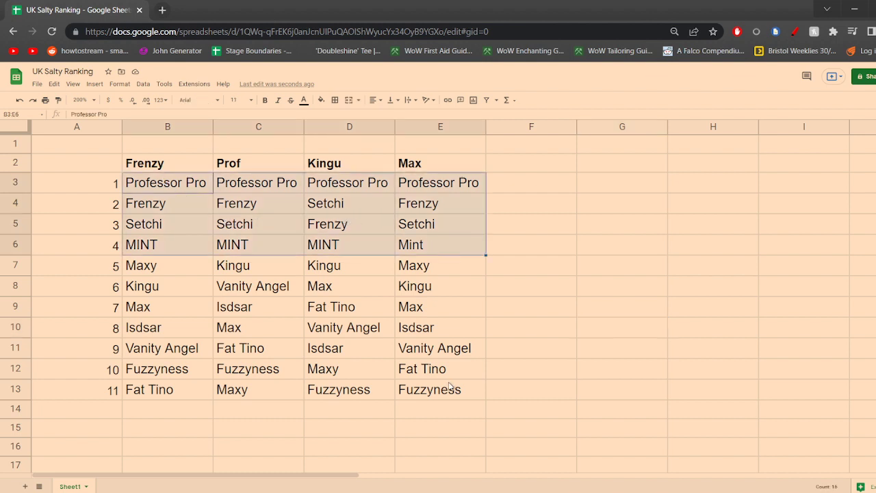
drag(450, 389, 177, 328)
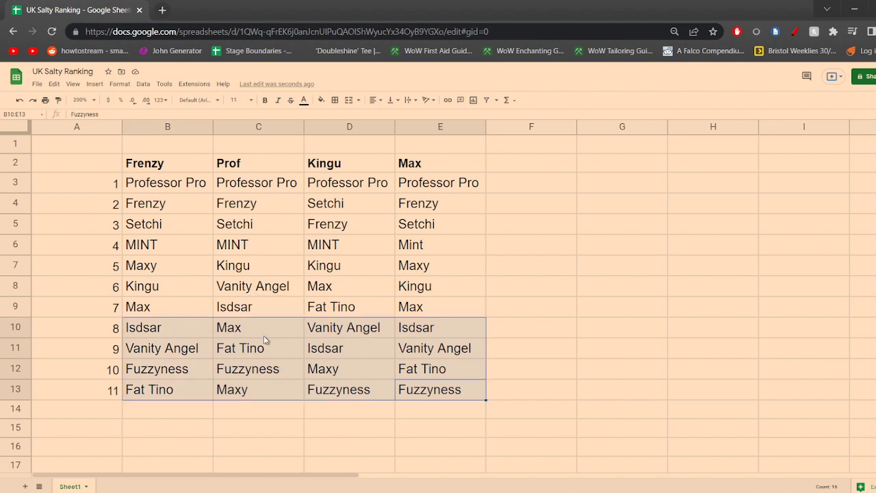
click(317, 452)
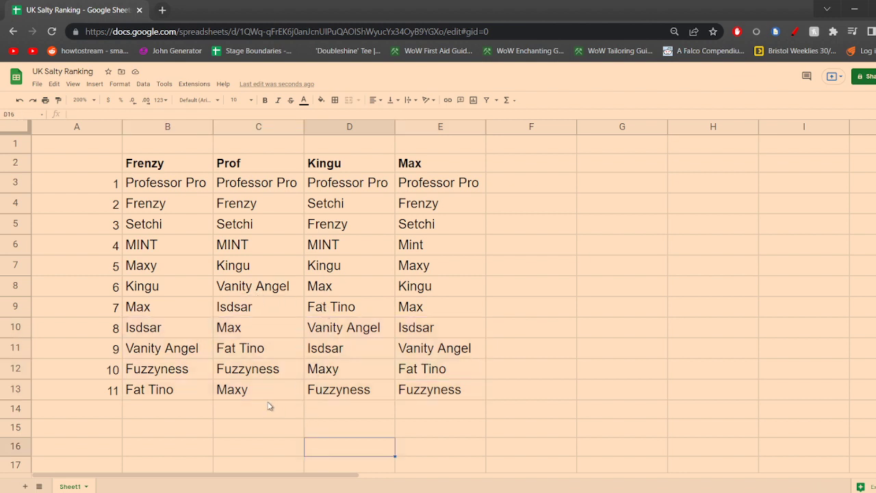
click(236, 390)
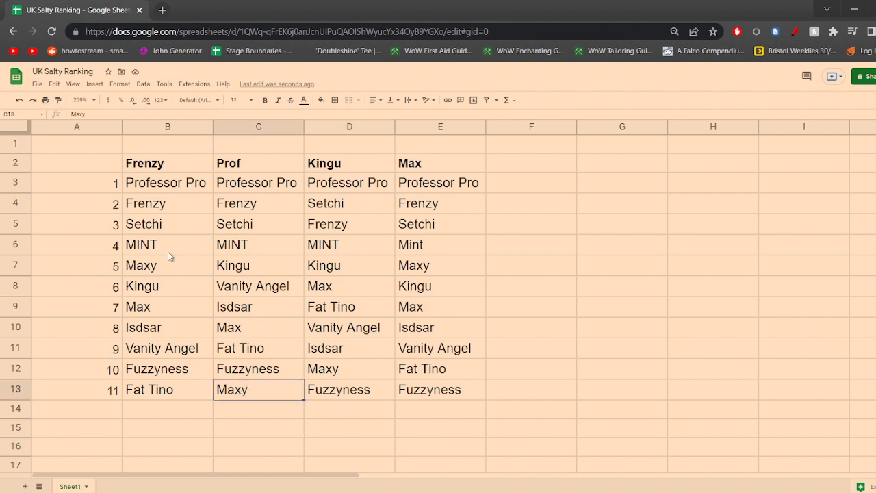
Compare Maxy's placement across the Frenzy, Kingu and Max ranking columns.
click(172, 263)
click(339, 290)
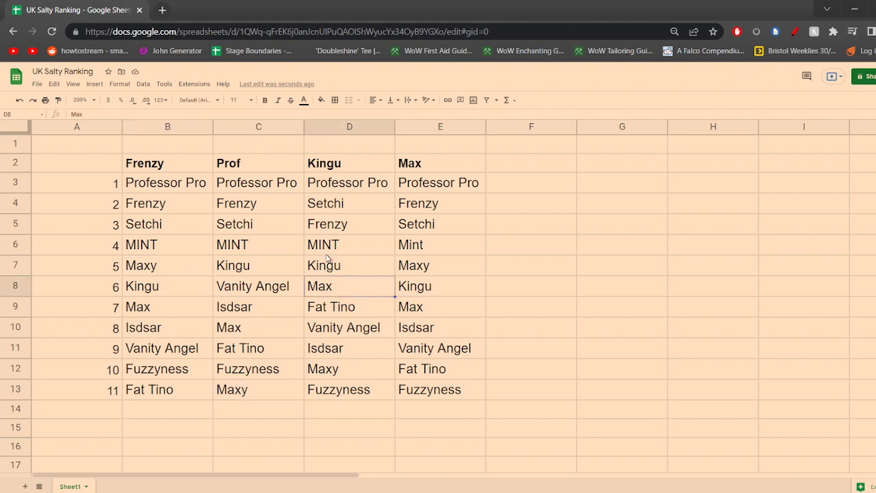
click(331, 371)
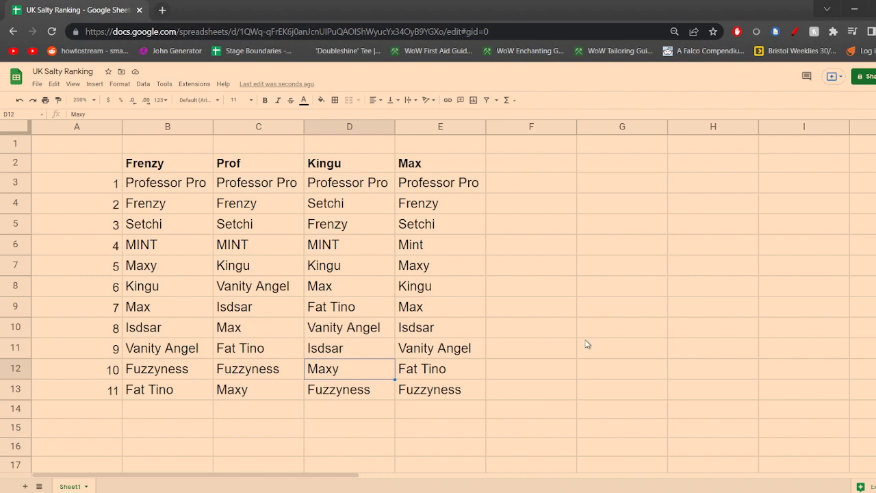
scroll(580, 345, down, 2)
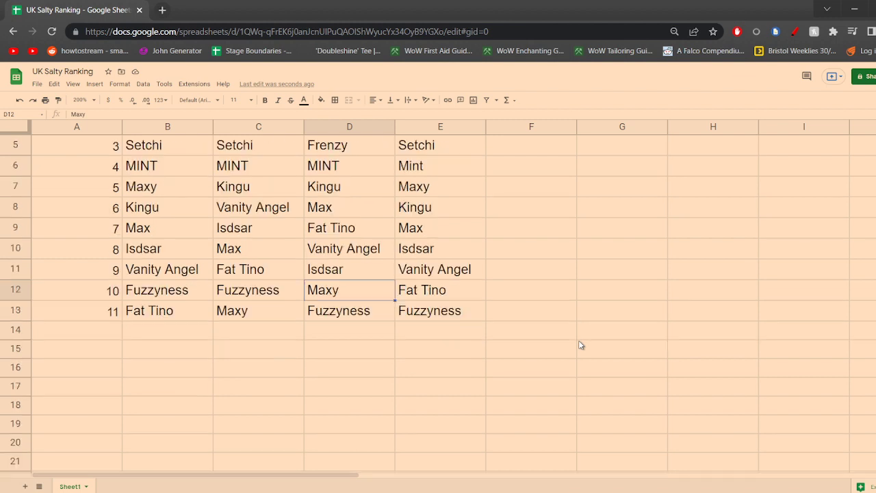
scroll(583, 344, up, 2)
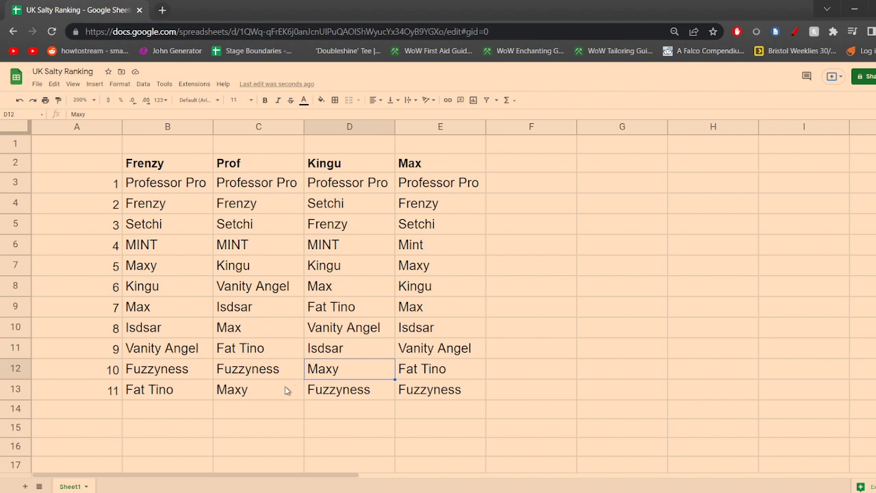
click(423, 269)
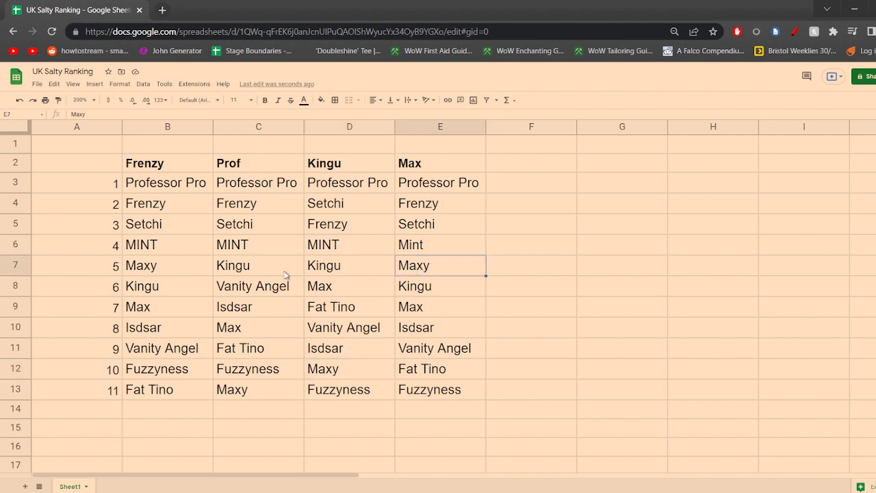
click(210, 267)
click(442, 267)
click(173, 266)
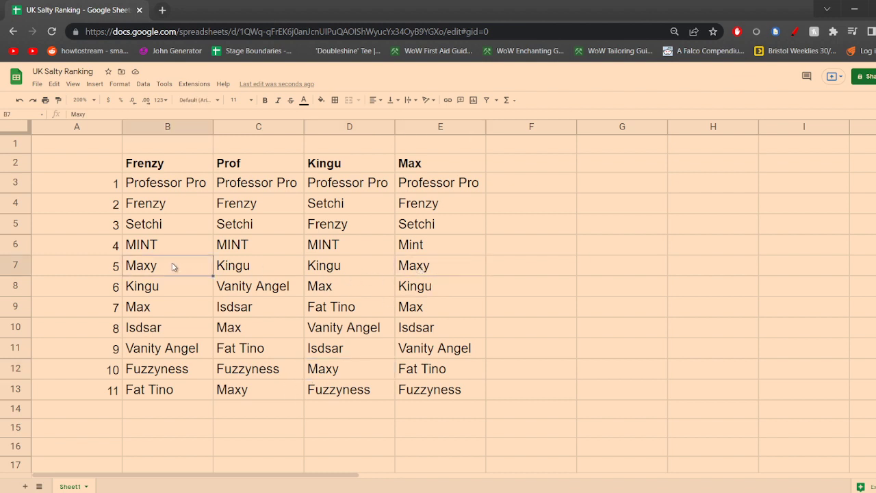
click(558, 330)
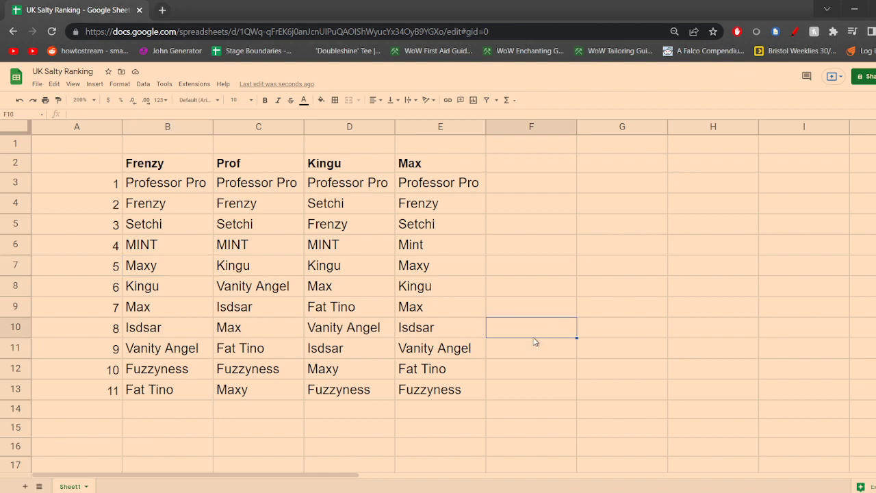
drag(527, 346, 597, 291)
click(611, 368)
click(596, 291)
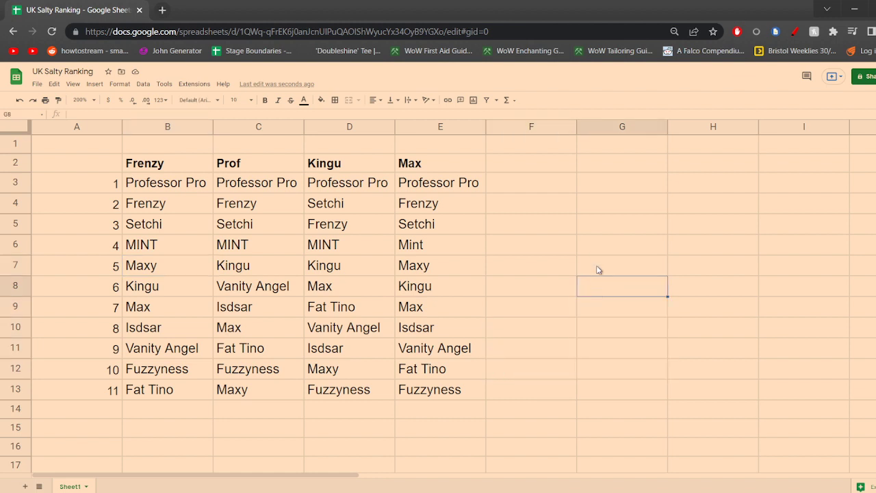
click(561, 345)
click(583, 323)
click(622, 314)
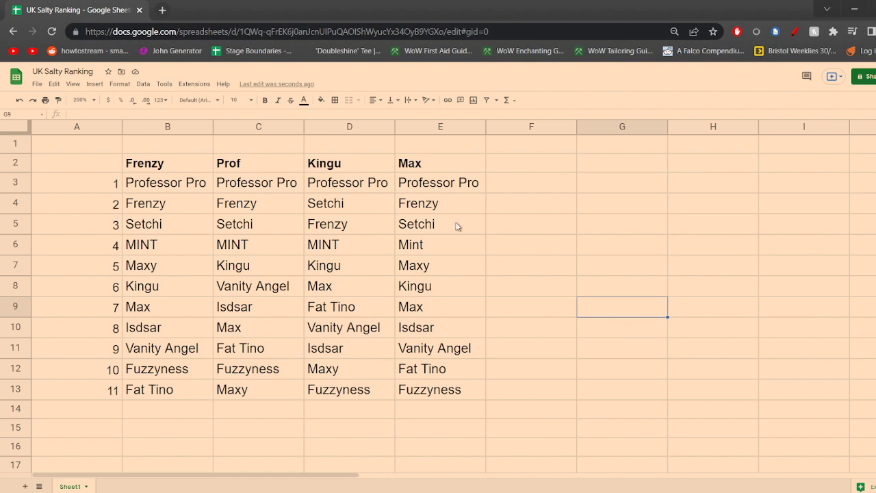
click(621, 191)
drag(608, 188, 672, 240)
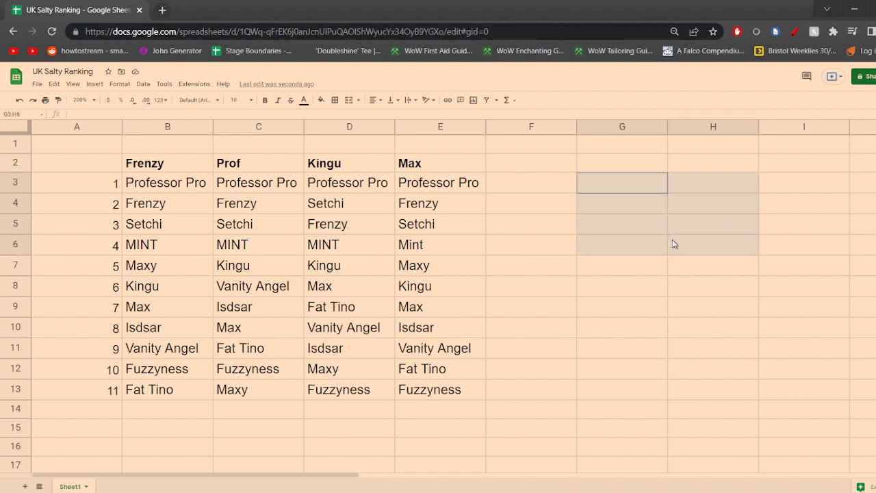
click(673, 243)
drag(596, 186, 684, 229)
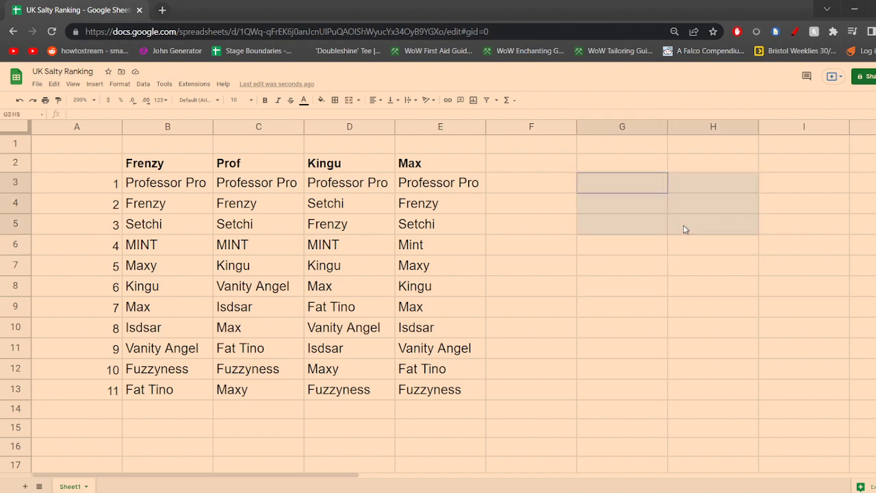
click(657, 268)
click(555, 219)
click(595, 191)
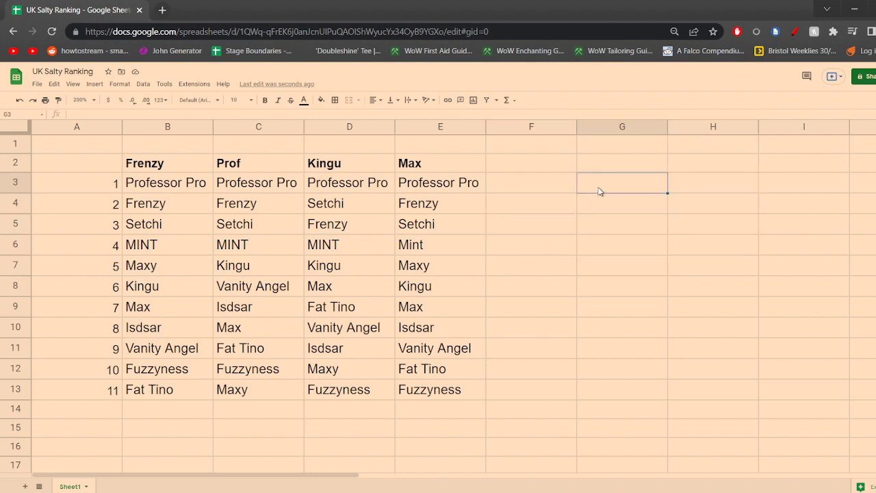
click(525, 225)
click(492, 273)
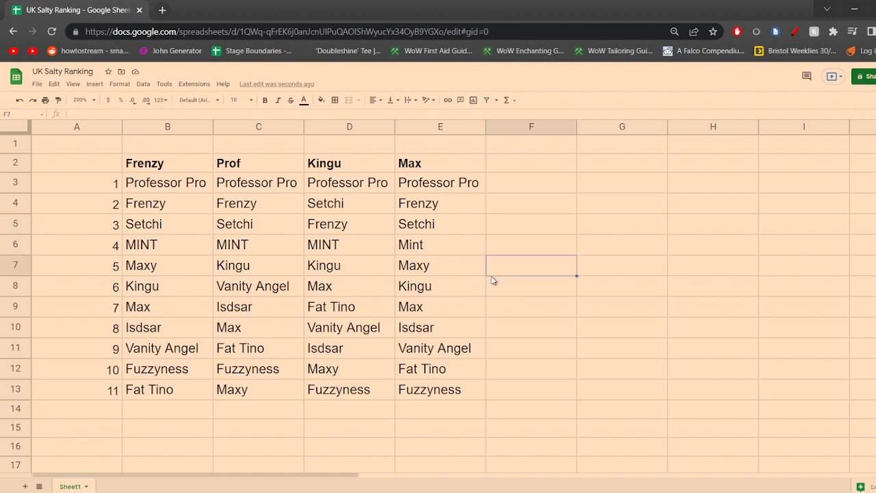
click(509, 291)
click(514, 315)
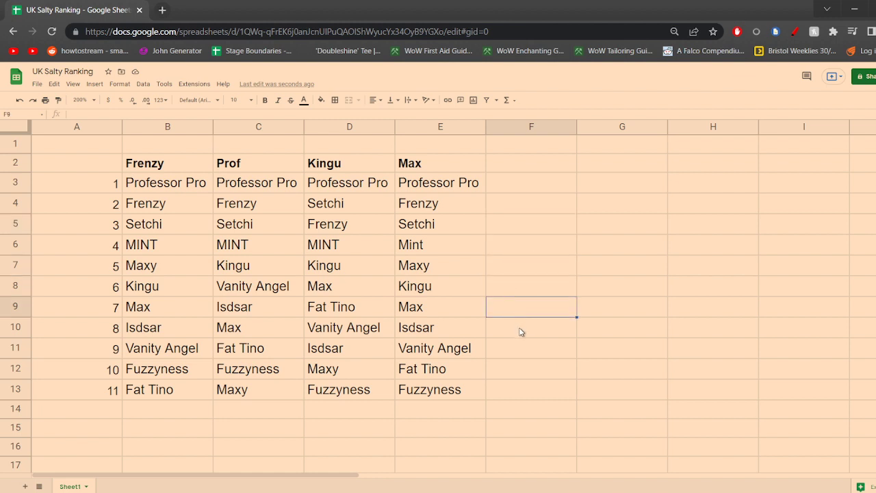
click(520, 330)
click(518, 349)
Rewrite the rank 4 entry in the Max column in capitals as MINT, matching the other columns.
click(442, 247)
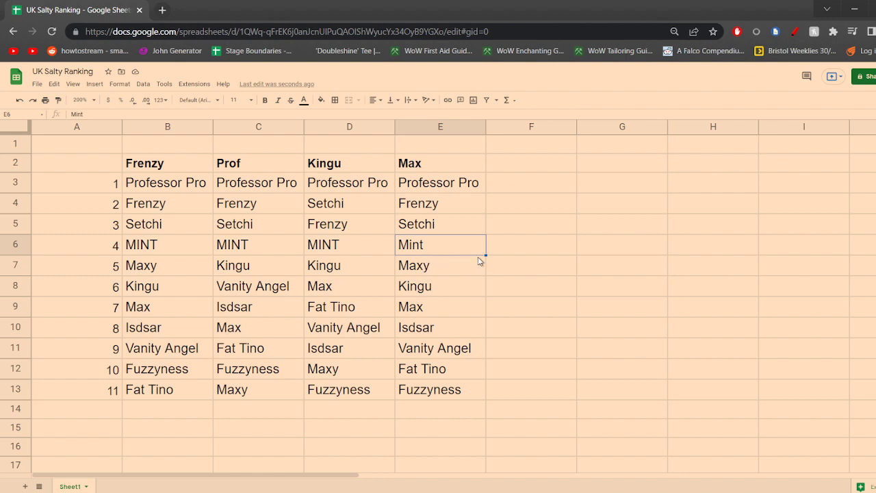
click(252, 100)
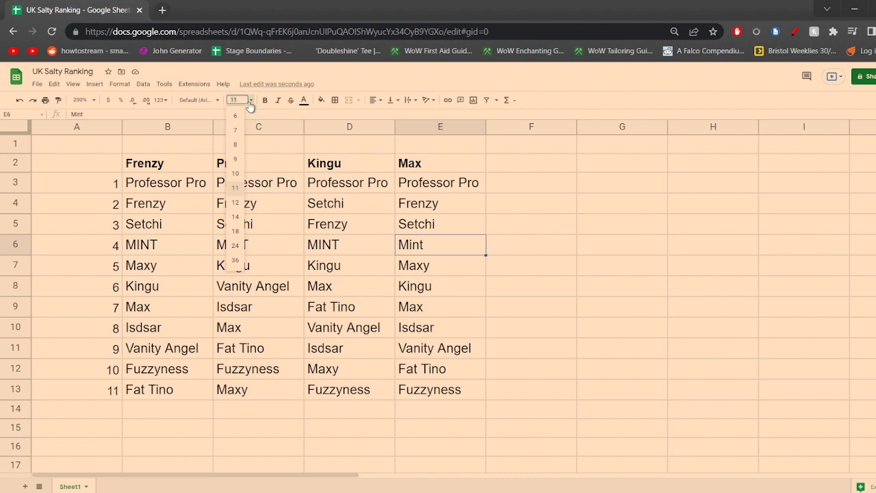
click(252, 100)
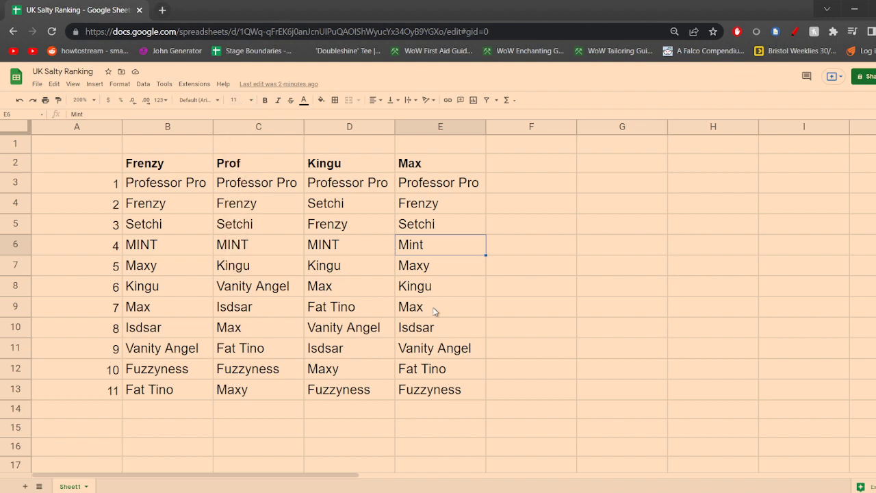
click(493, 271)
click(470, 263)
click(462, 246)
text(MINT)
key(Return)
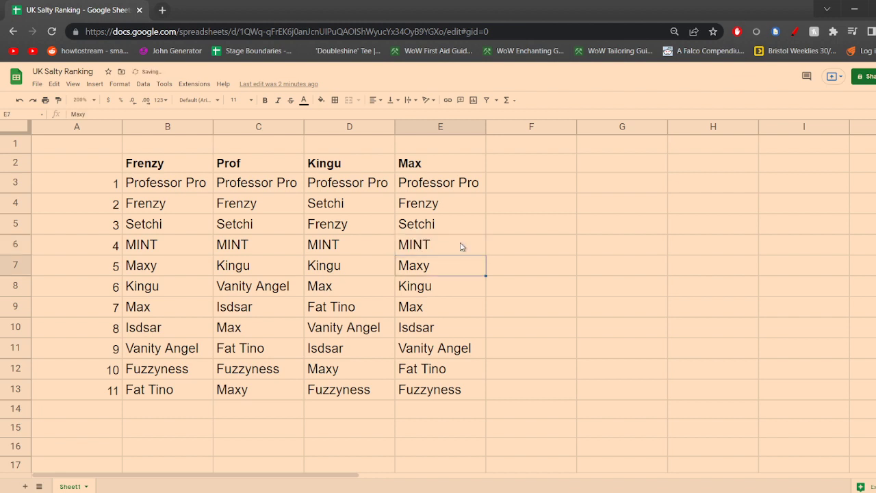
click(556, 269)
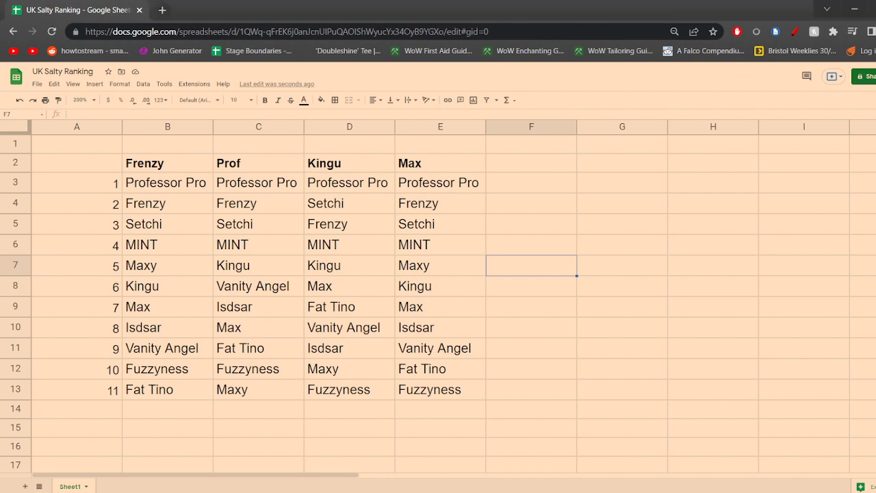
click(534, 411)
click(534, 397)
click(574, 355)
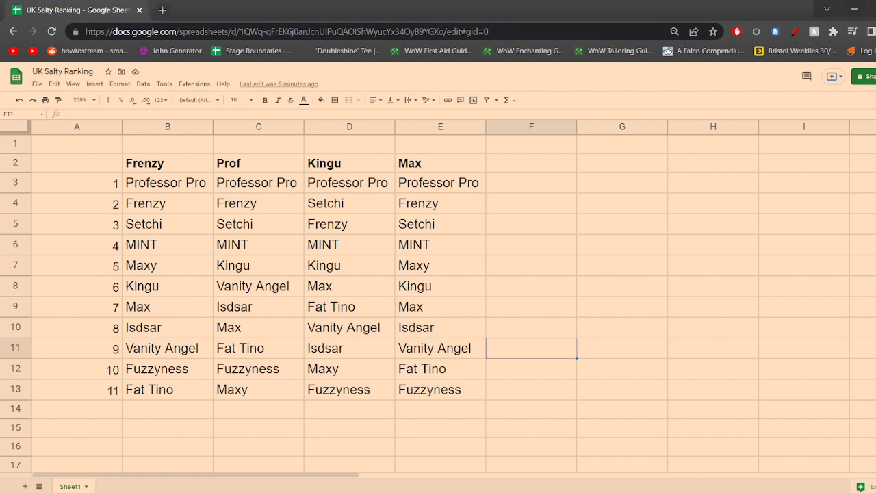
Share the spreadsheet so anyone with the link can view it, and copy the sharing link.
click(863, 76)
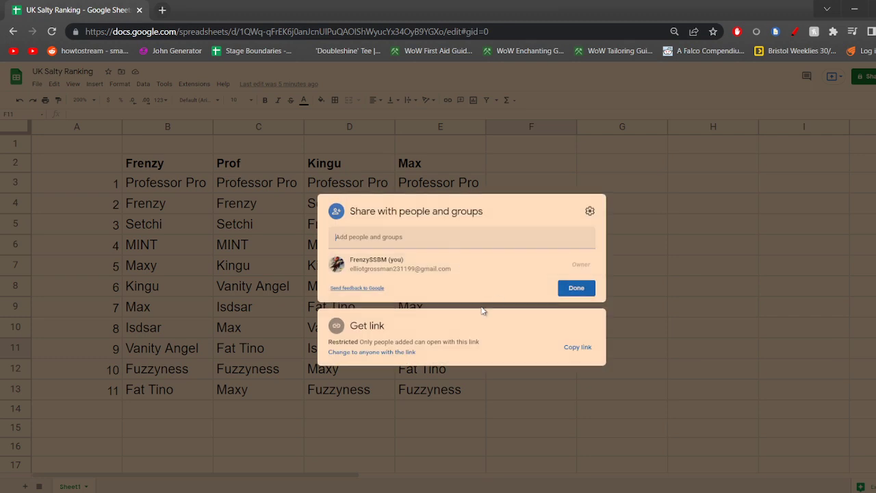
click(402, 353)
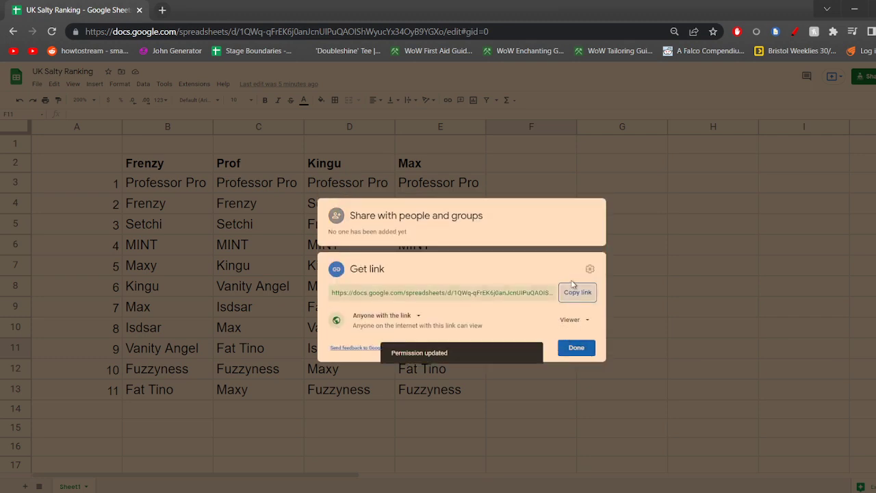
click(573, 287)
click(575, 346)
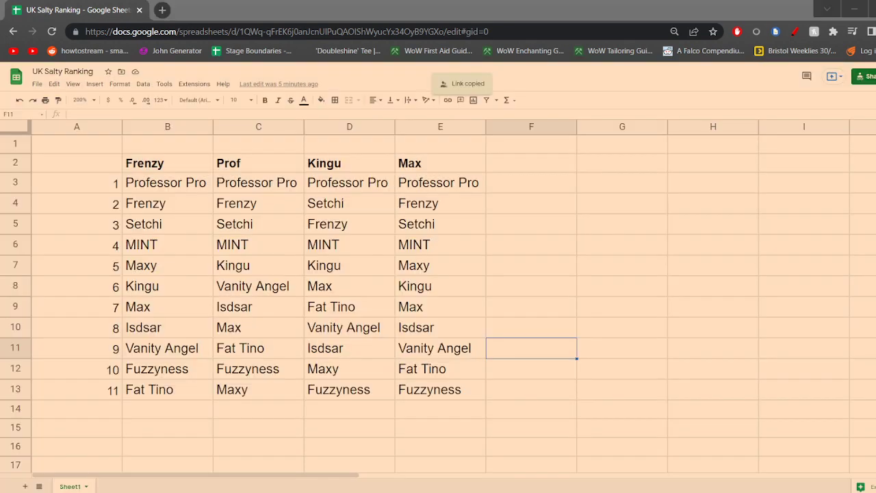